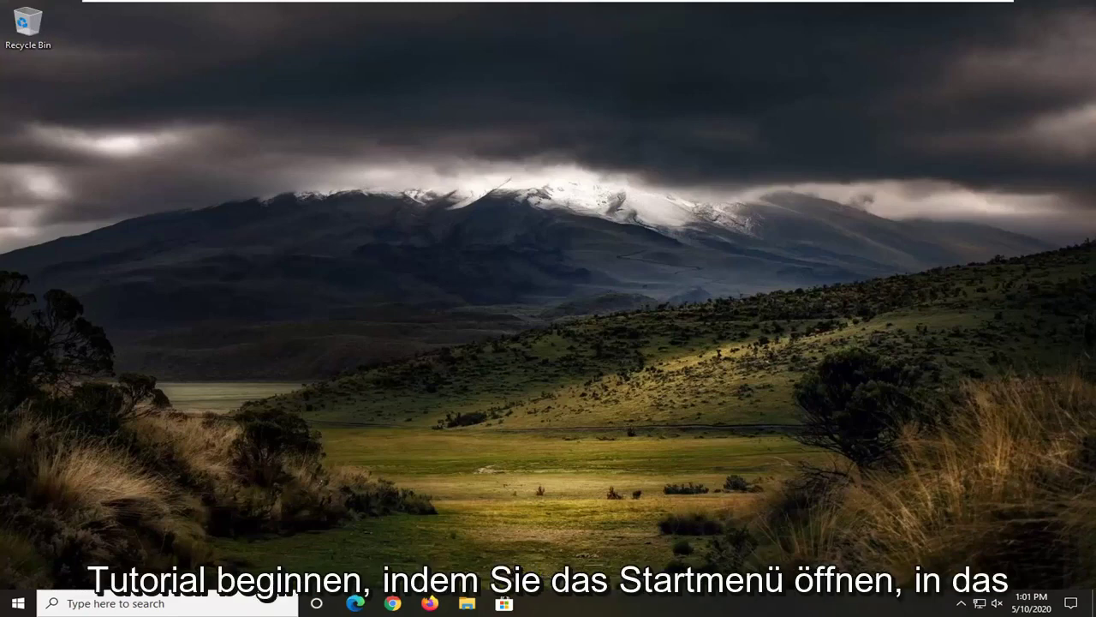
Step: Search the Start menu for 'apps' and open the Apps & features settings page
{"action": "left_click", "coordinate": [17, 603]}
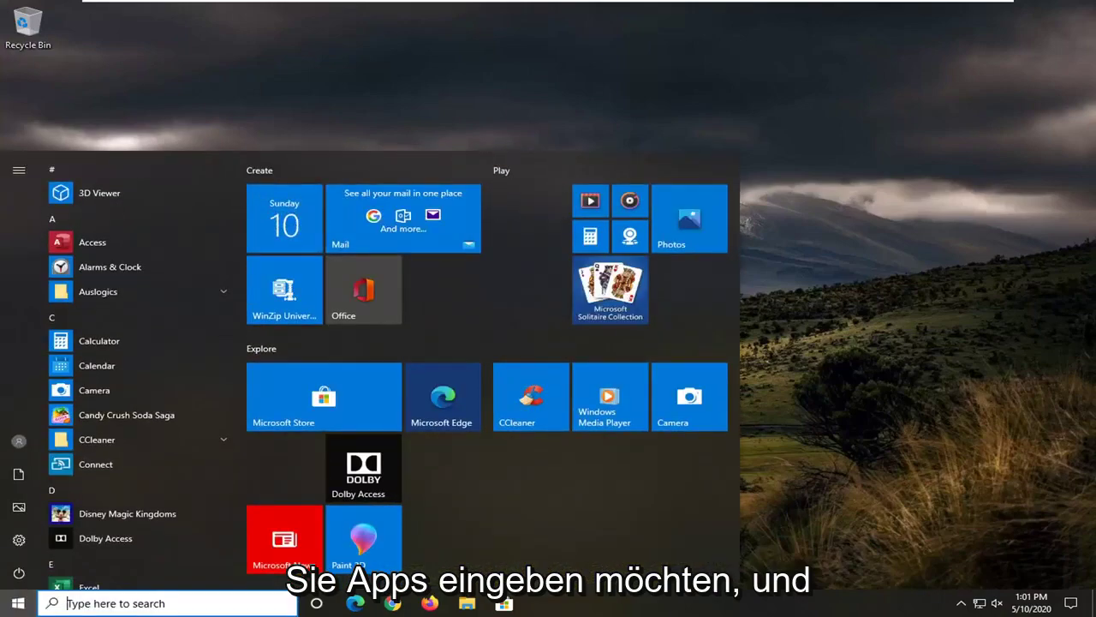
{"action": "type", "text": "apps"}
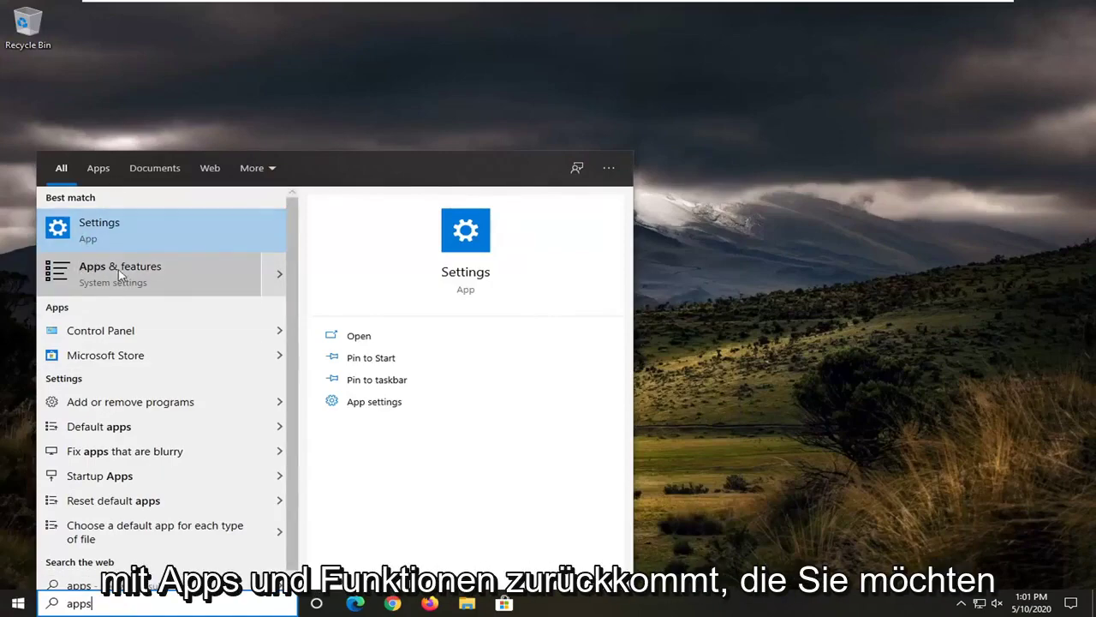
{"action": "left_click", "coordinate": [168, 289]}
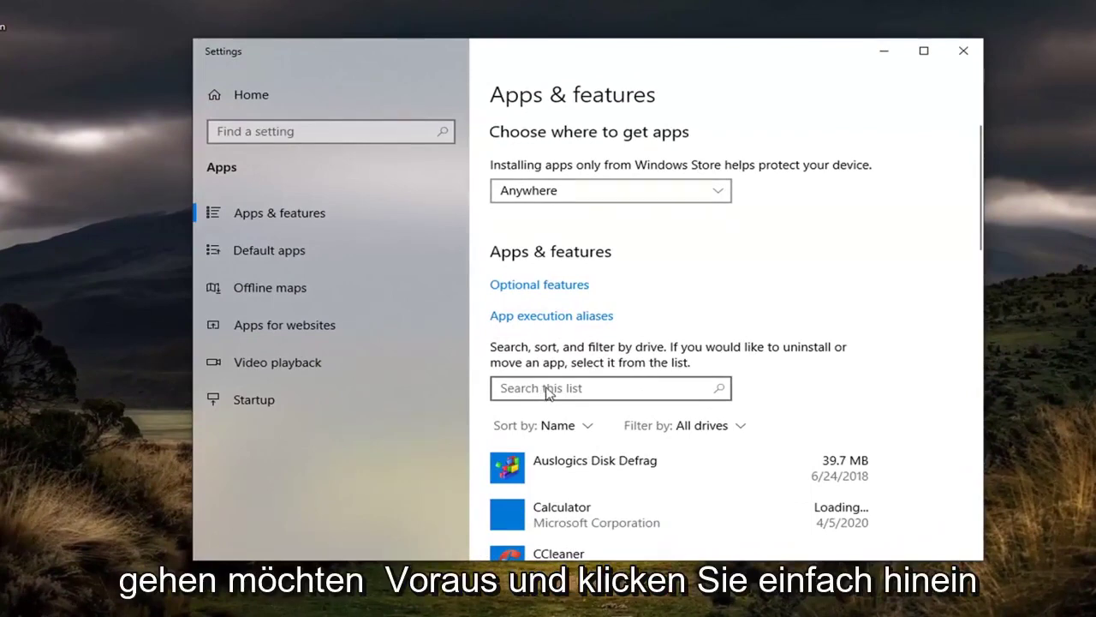
Step: Filter the installed apps list for 'mail' and open Mail and Calendar's advanced options
{"action": "left_click", "coordinate": [599, 388]}
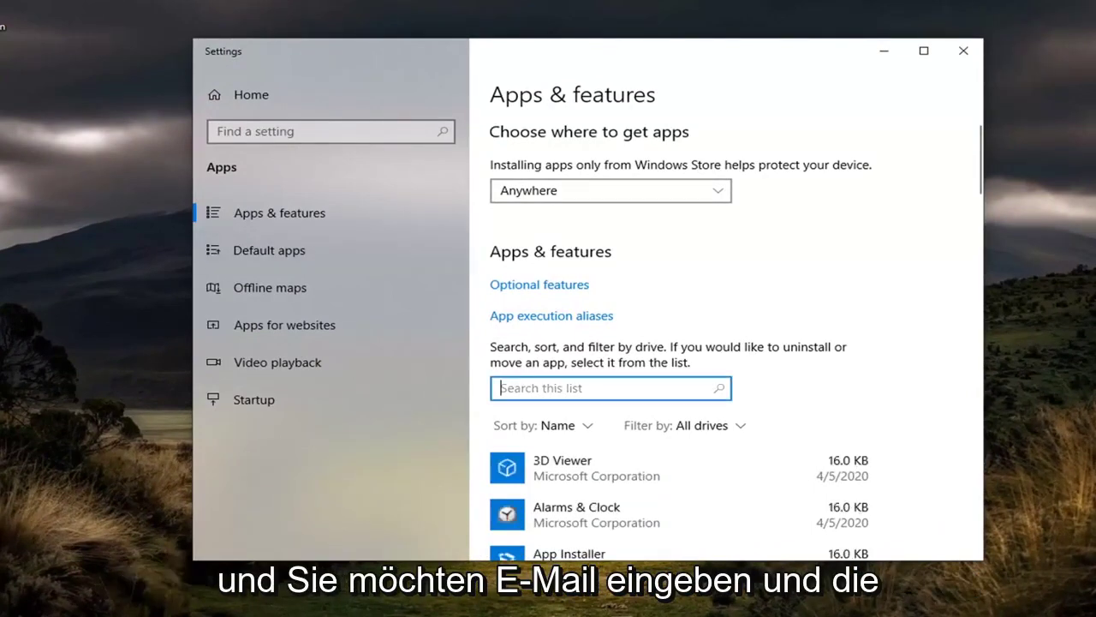
{"action": "type", "text": "mai"}
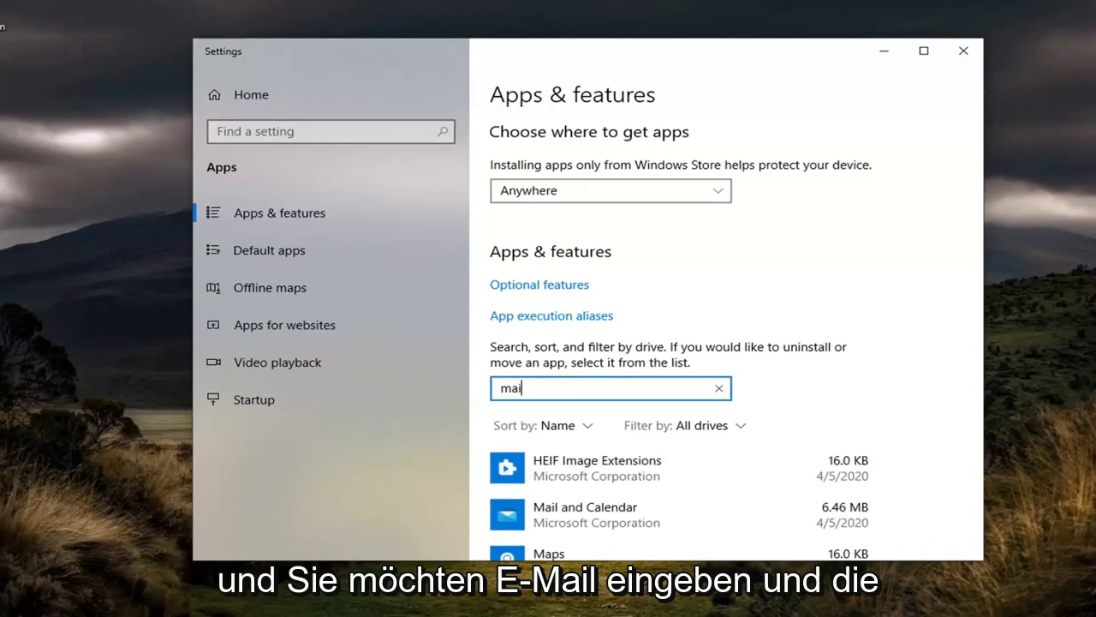
{"action": "type", "text": "l"}
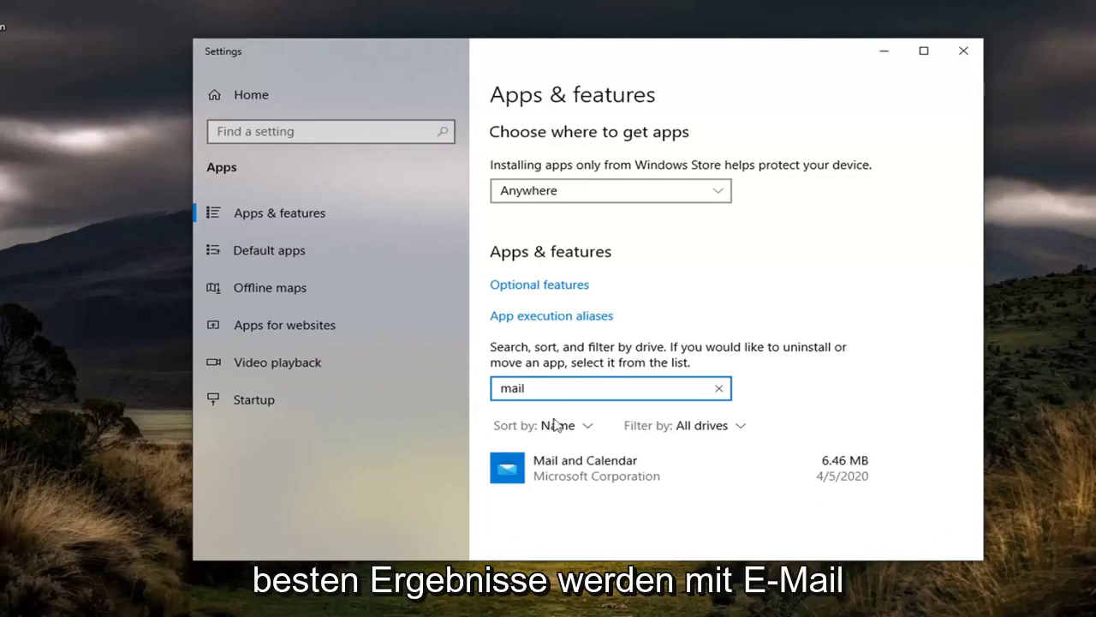
{"action": "left_click", "coordinate": [573, 474]}
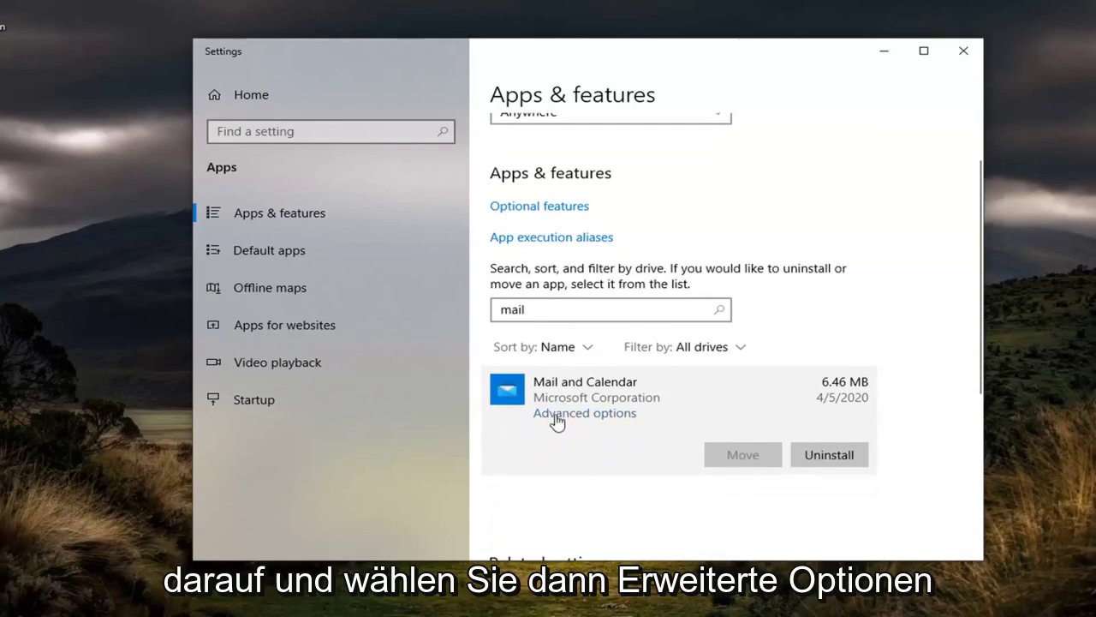
{"action": "left_click", "coordinate": [559, 416]}
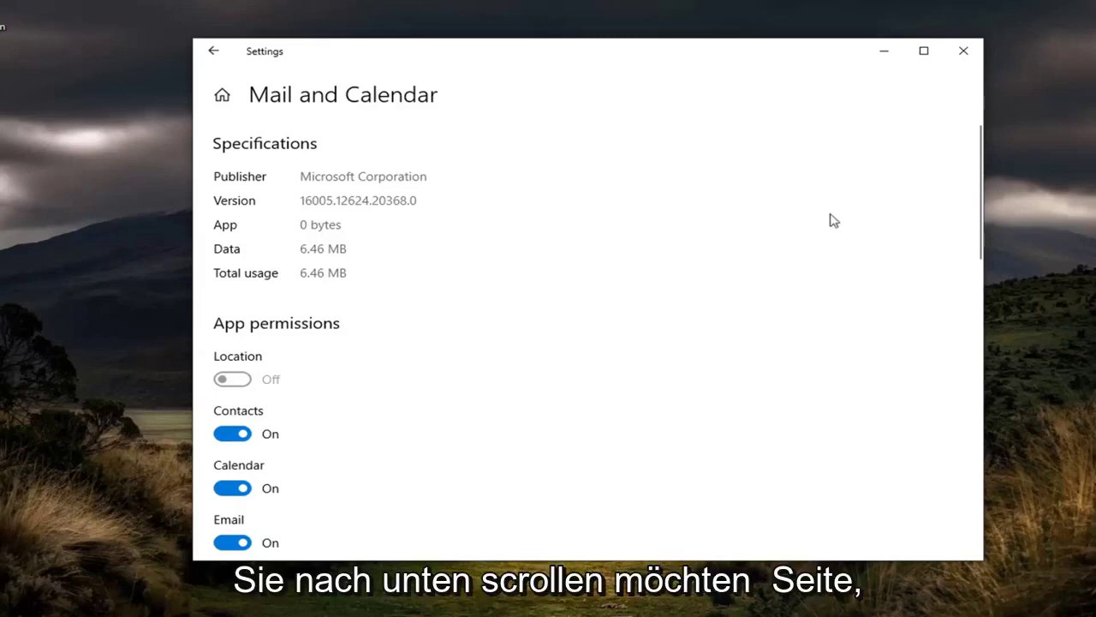
Step: Reset Mail and Calendar from its advanced options, confirming deletion of the app's data
{"action": "scroll", "coordinate": [829, 221], "scroll_direction": "down", "scroll_amount": 2}
{"action": "scroll", "coordinate": [829, 221], "scroll_direction": "down", "scroll_amount": 3}
{"action": "scroll", "coordinate": [823, 231], "scroll_direction": "down", "scroll_amount": 1}
{"action": "scroll", "coordinate": [795, 252], "scroll_direction": "down", "scroll_amount": 1}
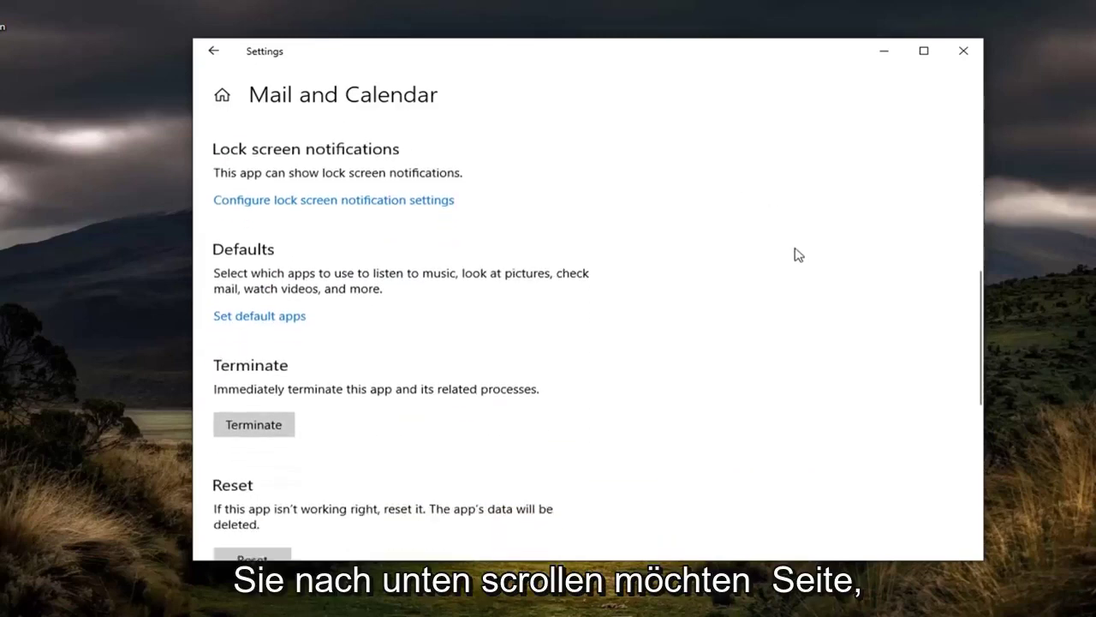
{"action": "scroll", "coordinate": [783, 263], "scroll_direction": "down", "scroll_amount": 2}
{"action": "scroll", "coordinate": [773, 271], "scroll_direction": "down", "scroll_amount": 2}
{"action": "scroll", "coordinate": [776, 274], "scroll_direction": "down", "scroll_amount": 1}
{"action": "scroll", "coordinate": [600, 291], "scroll_direction": "up", "scroll_amount": 4}
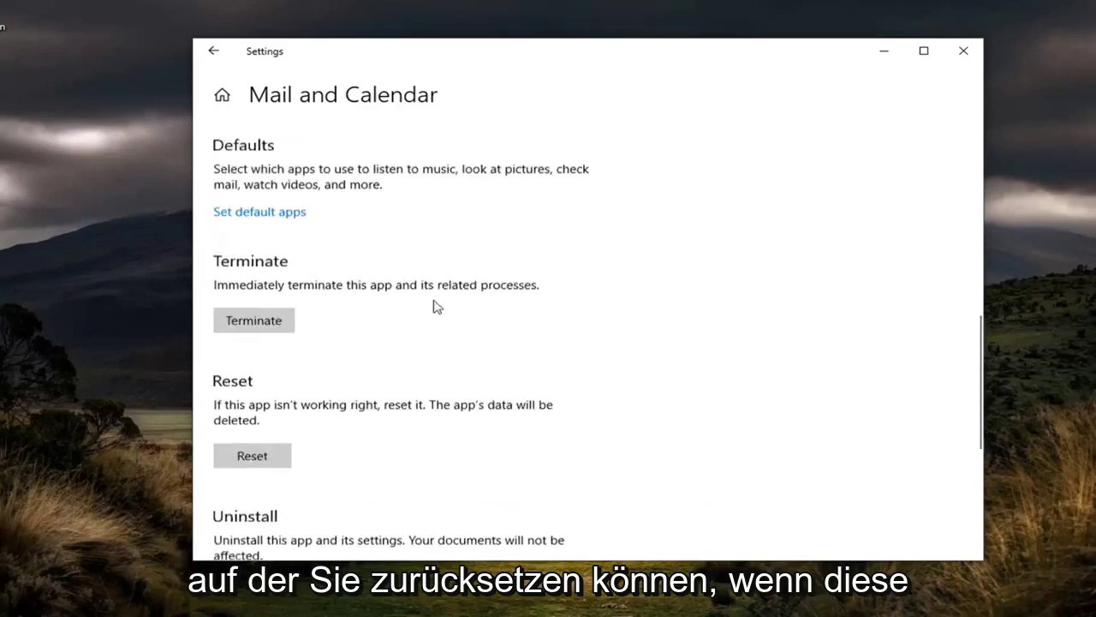
{"action": "scroll", "coordinate": [369, 343], "scroll_direction": "down", "scroll_amount": 1}
{"action": "scroll", "coordinate": [304, 334], "scroll_direction": "down", "scroll_amount": 1}
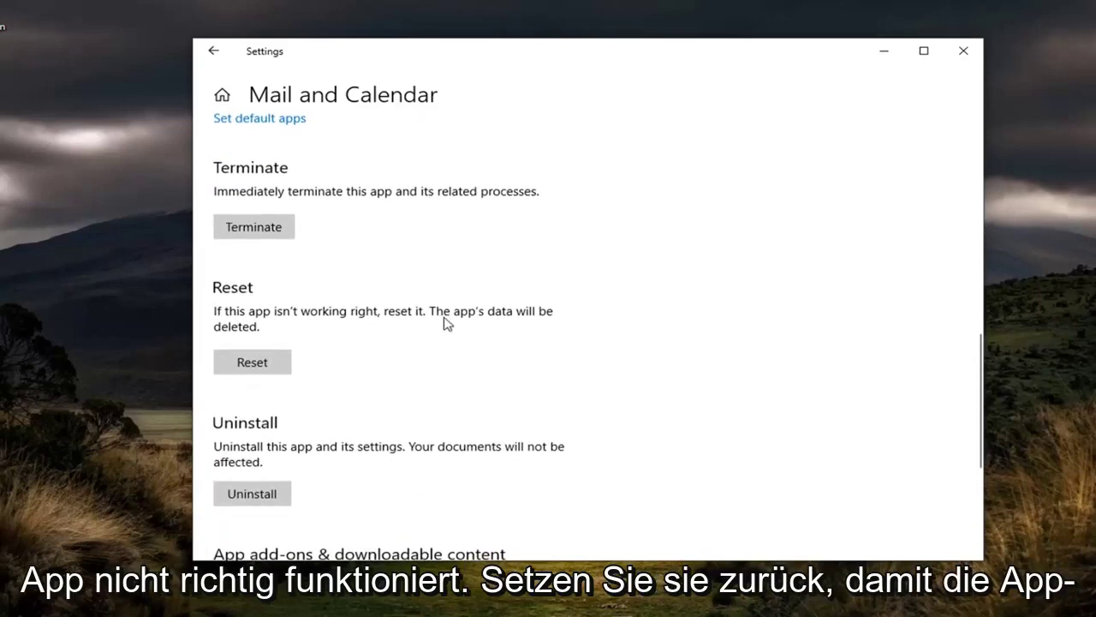
{"action": "left_click", "coordinate": [258, 365]}
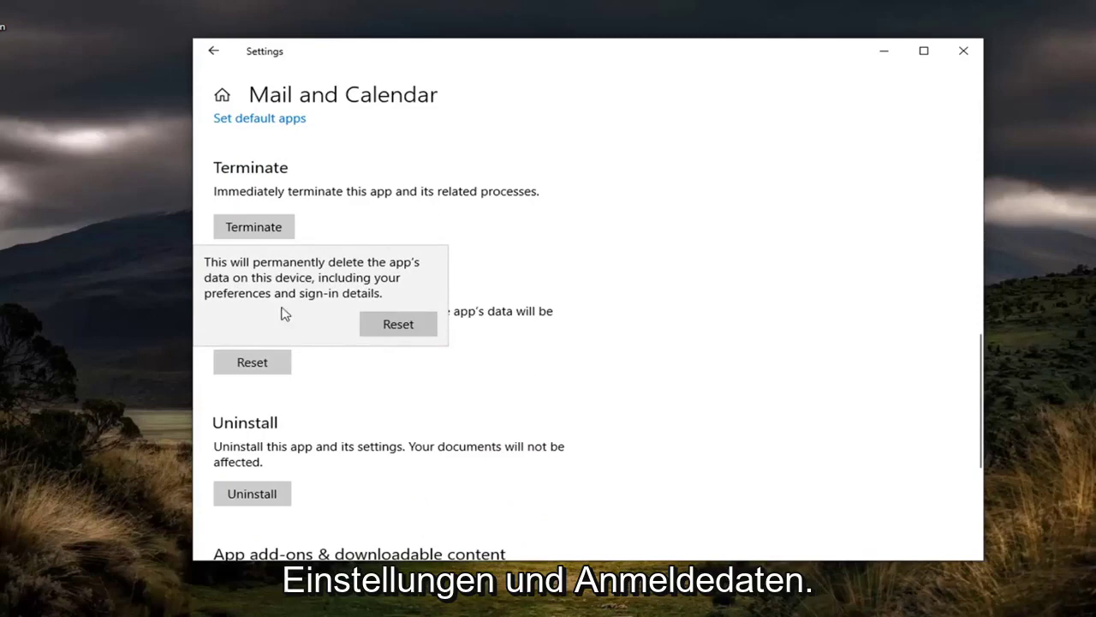
{"action": "left_click", "coordinate": [399, 324]}
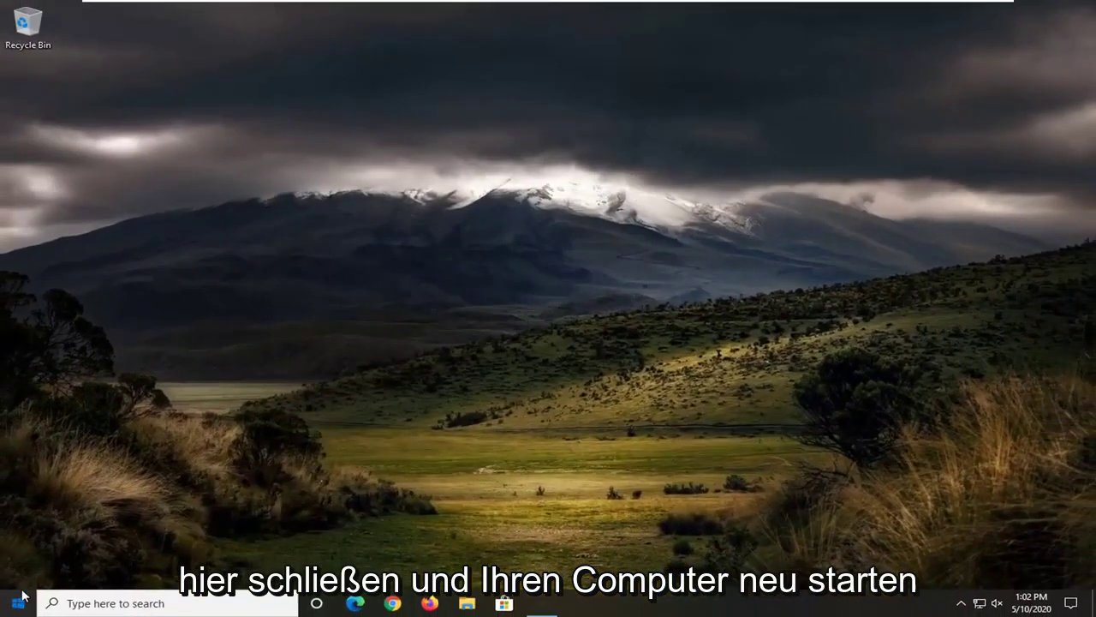
Step: Restart the computer from the Start menu's power options
{"action": "left_click", "coordinate": [19, 601]}
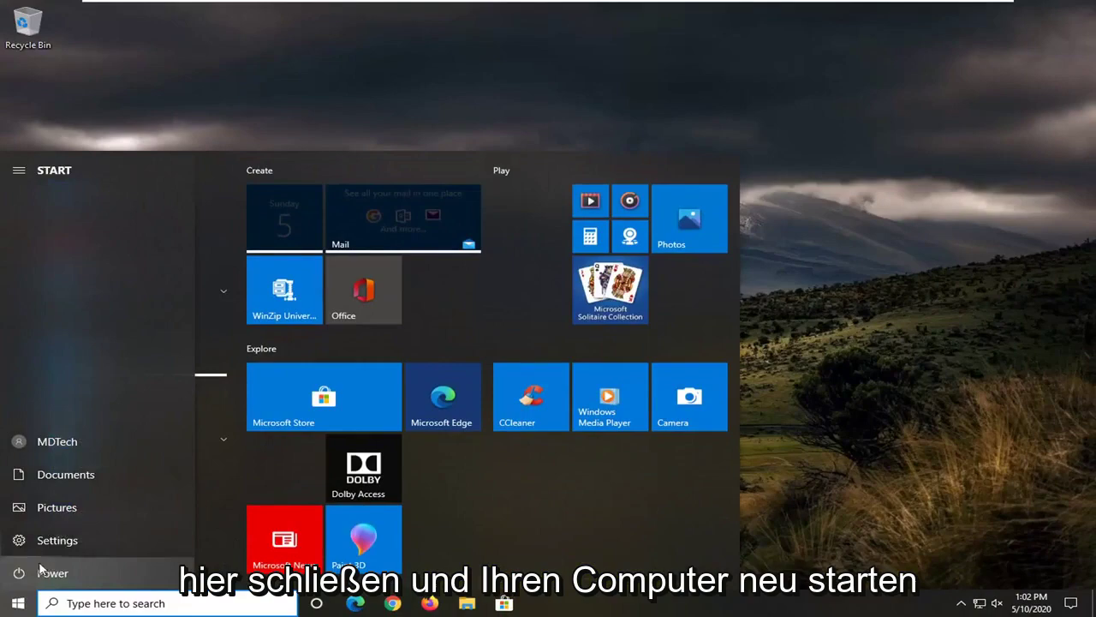
{"action": "left_click", "coordinate": [39, 567]}
{"action": "left_click", "coordinate": [54, 545]}
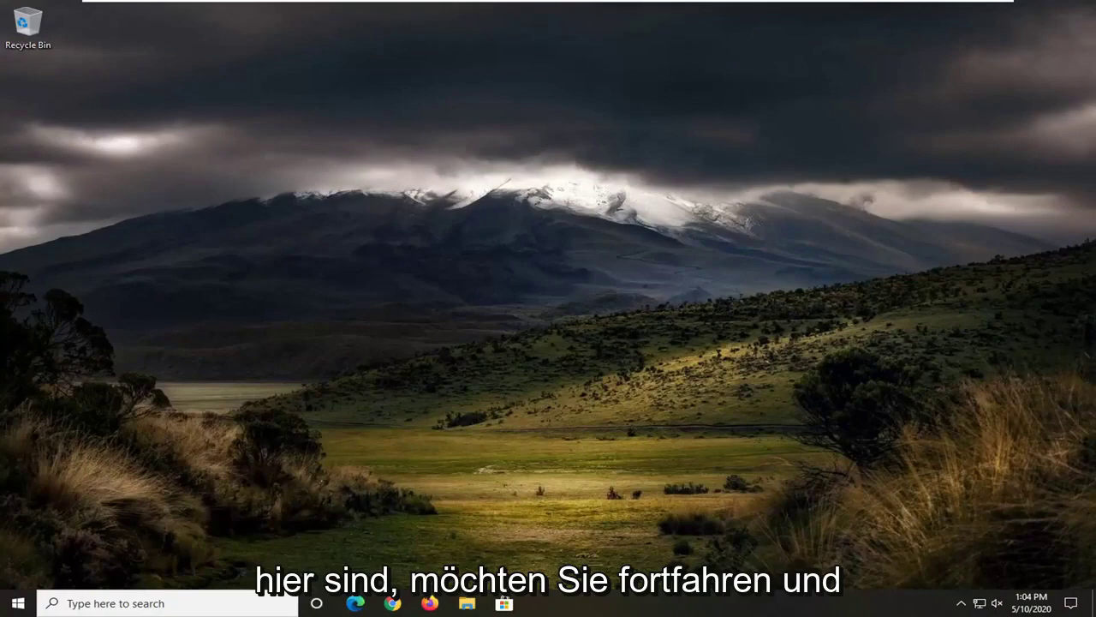
Step: Search Start for 'windows powershell' and run Windows PowerShell as administrator
{"action": "left_click", "coordinate": [19, 603]}
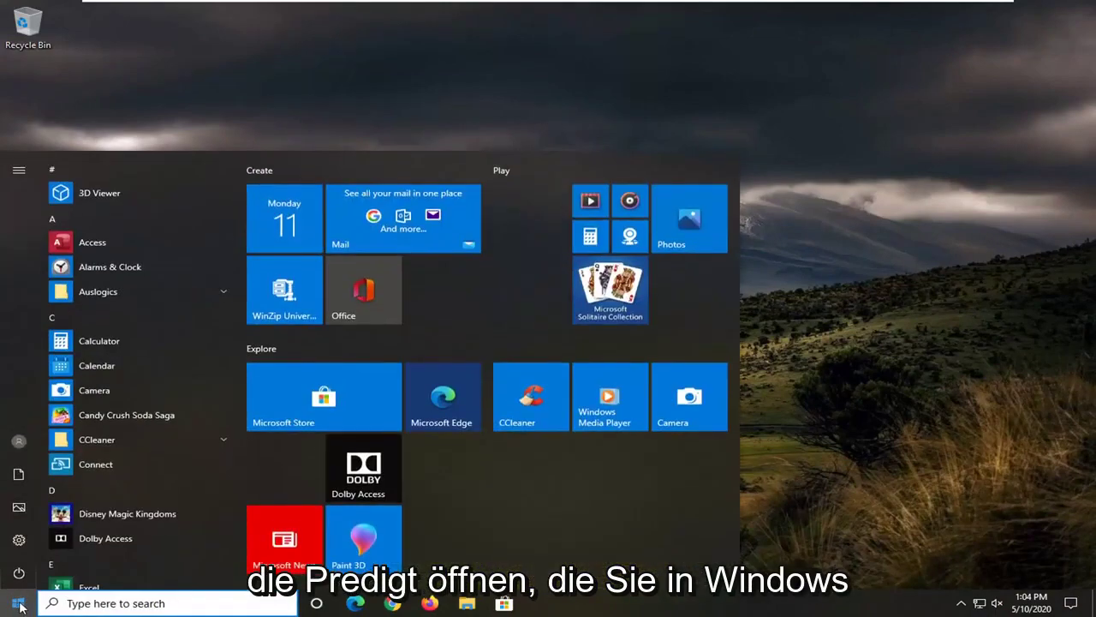
{"action": "type", "text": "windows powershell"}
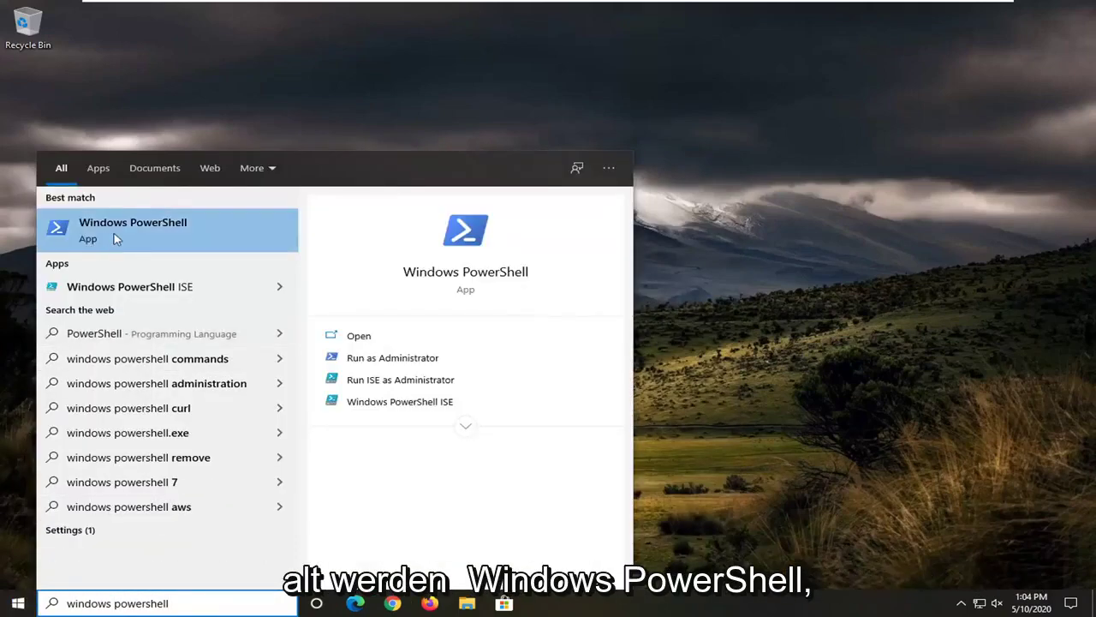
{"action": "right_click", "coordinate": [135, 233]}
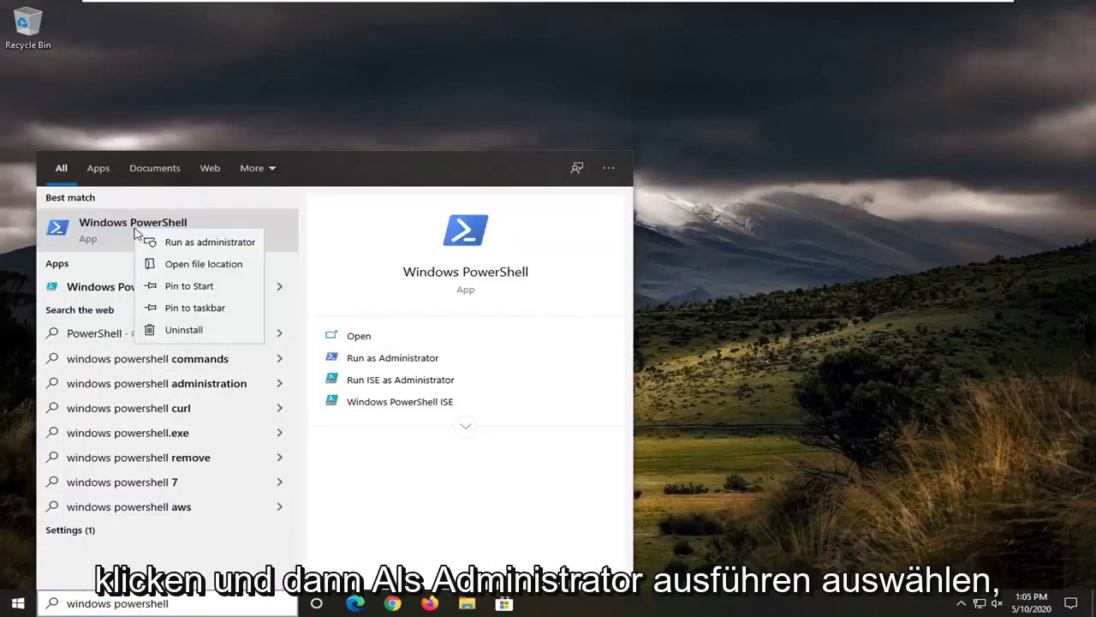
{"action": "left_click", "coordinate": [226, 245]}
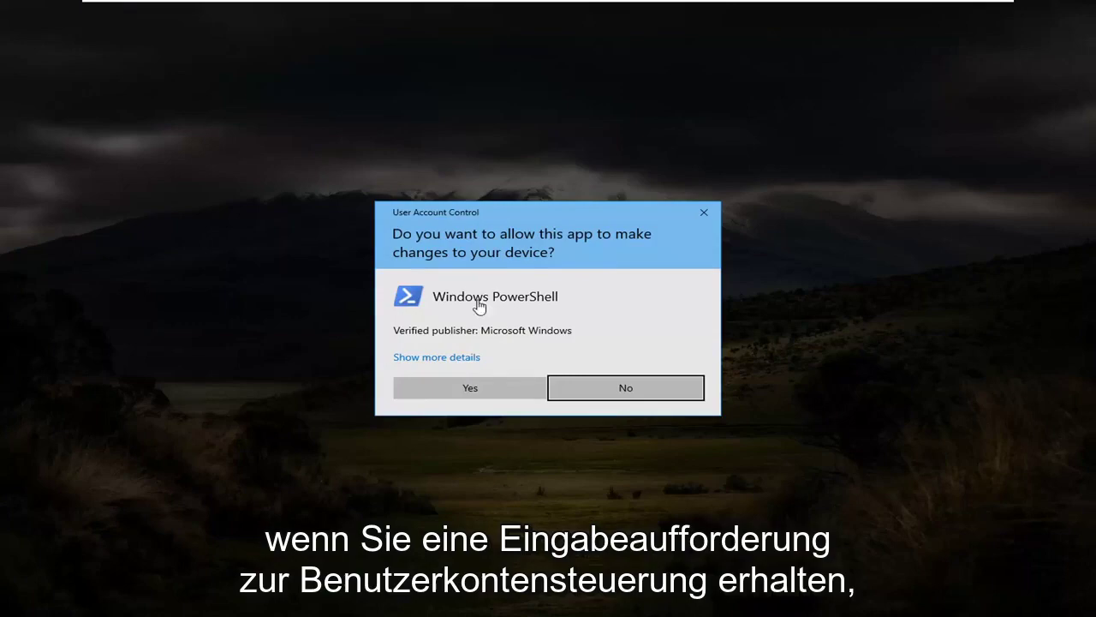
Step: Approve UAC, then run Get-AppxPackage Microsoft.windowscommunicationsapps | Remove-AppxPackage in the elevated PowerShell
{"action": "left_click", "coordinate": [479, 385]}
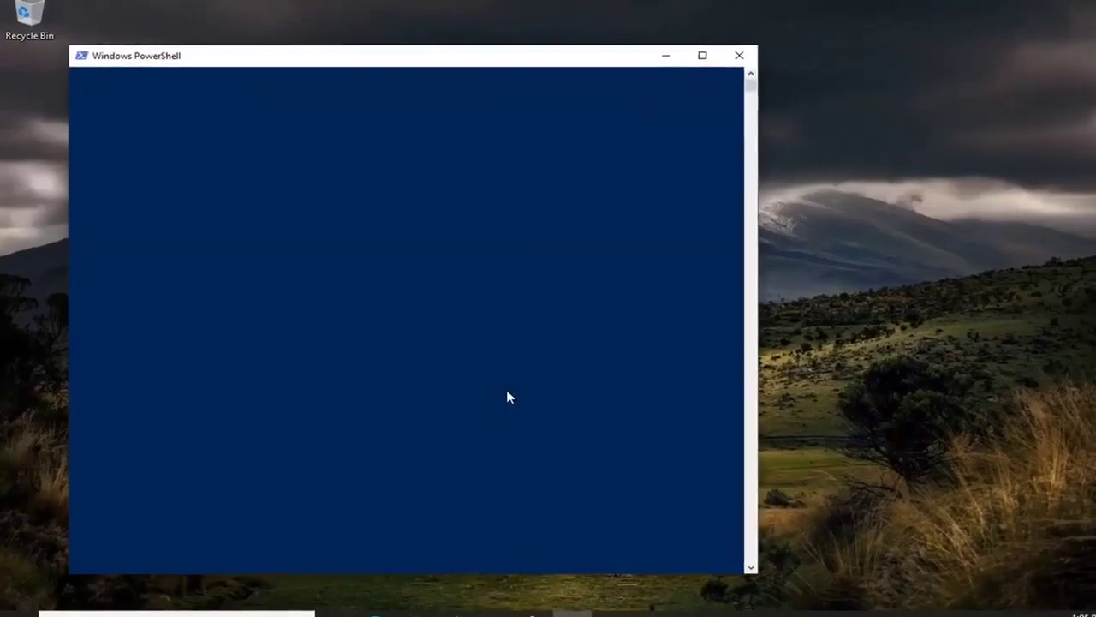
{"action": "left_click_drag", "start_coordinate": [479, 47], "coordinate": [575, 36]}
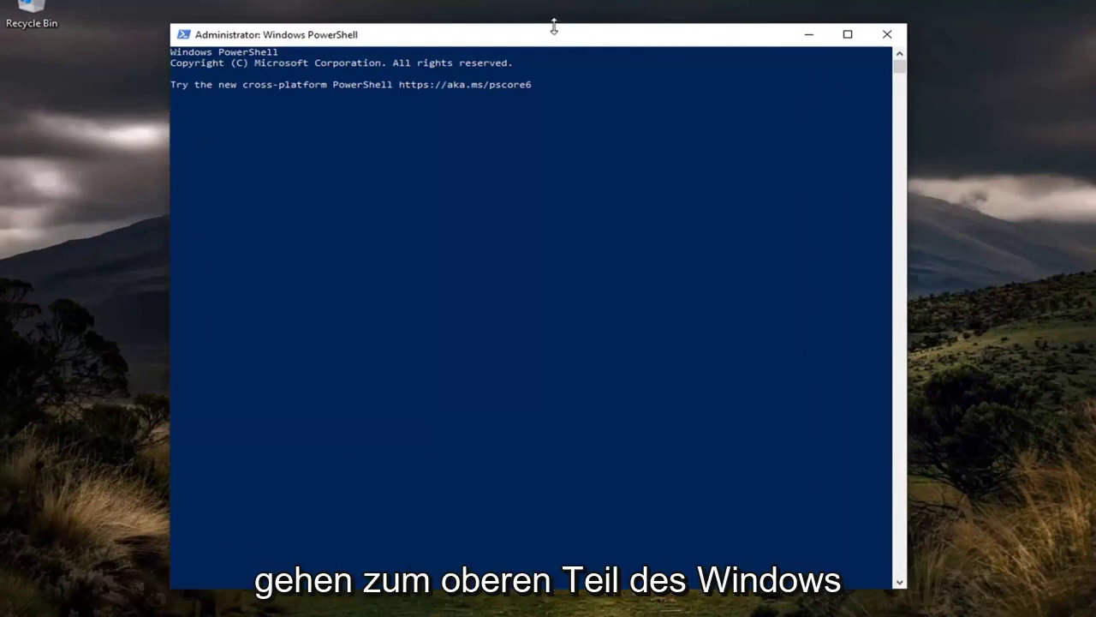
{"action": "right_click", "coordinate": [495, 38]}
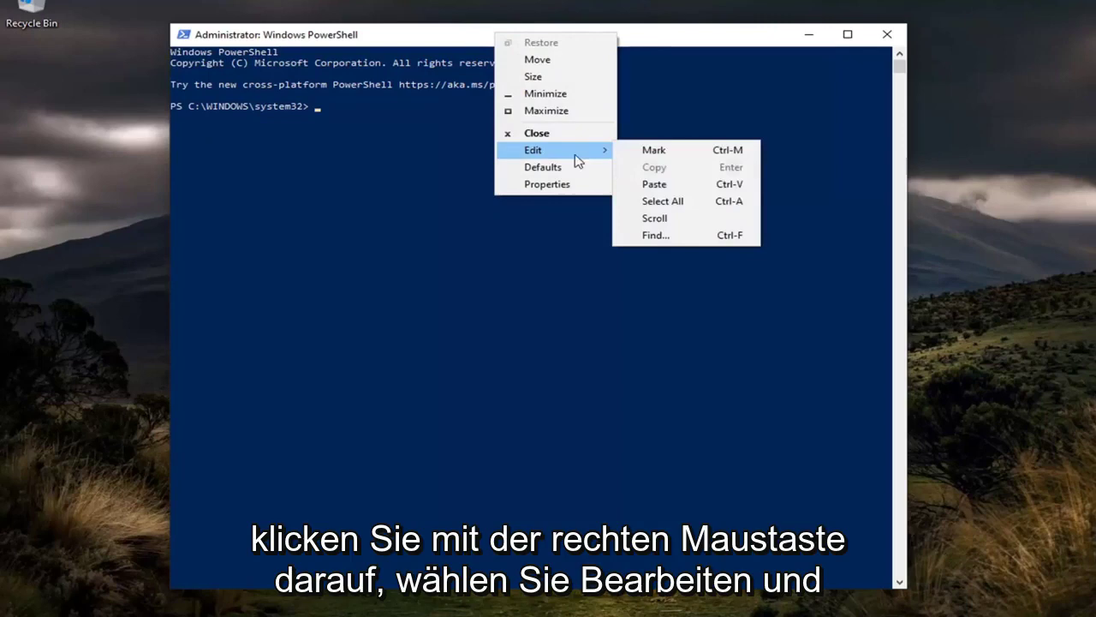
{"action": "left_click", "coordinate": [642, 183]}
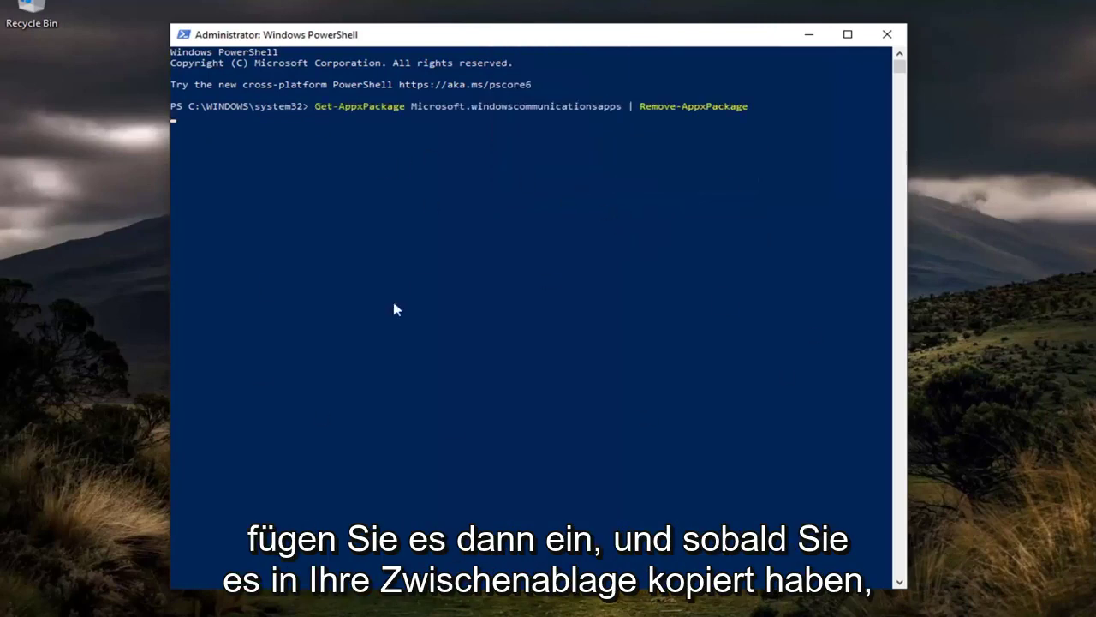
{"action": "key", "text": "Return"}
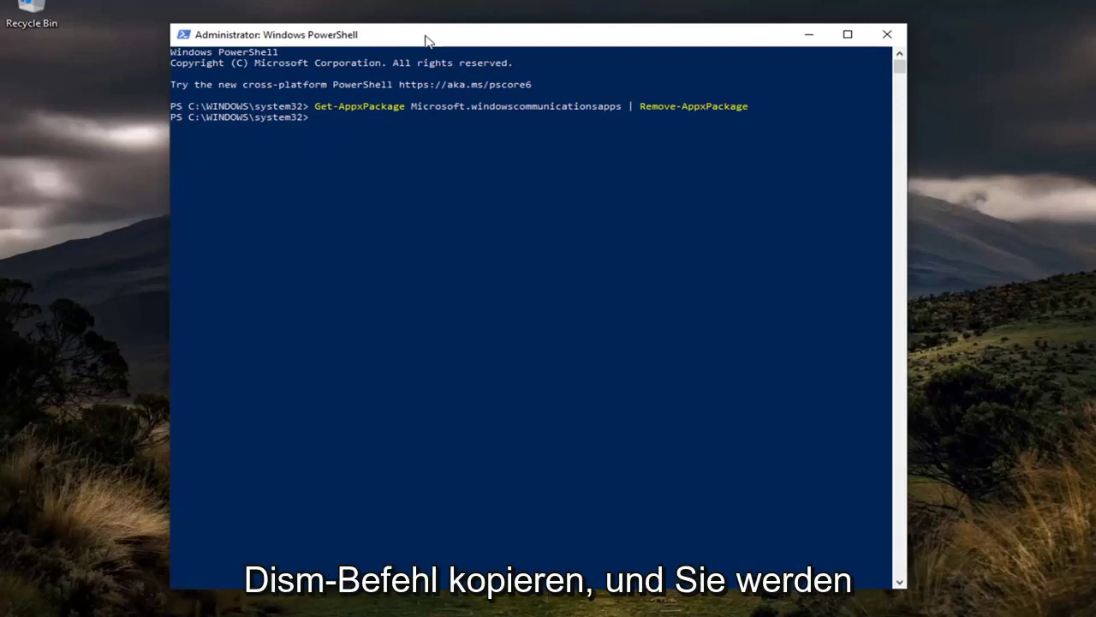
Step: Paste and run dism /online /Add-Capability for OneCoreUAP.OneSync until it completes
{"action": "right_click", "coordinate": [501, 36]}
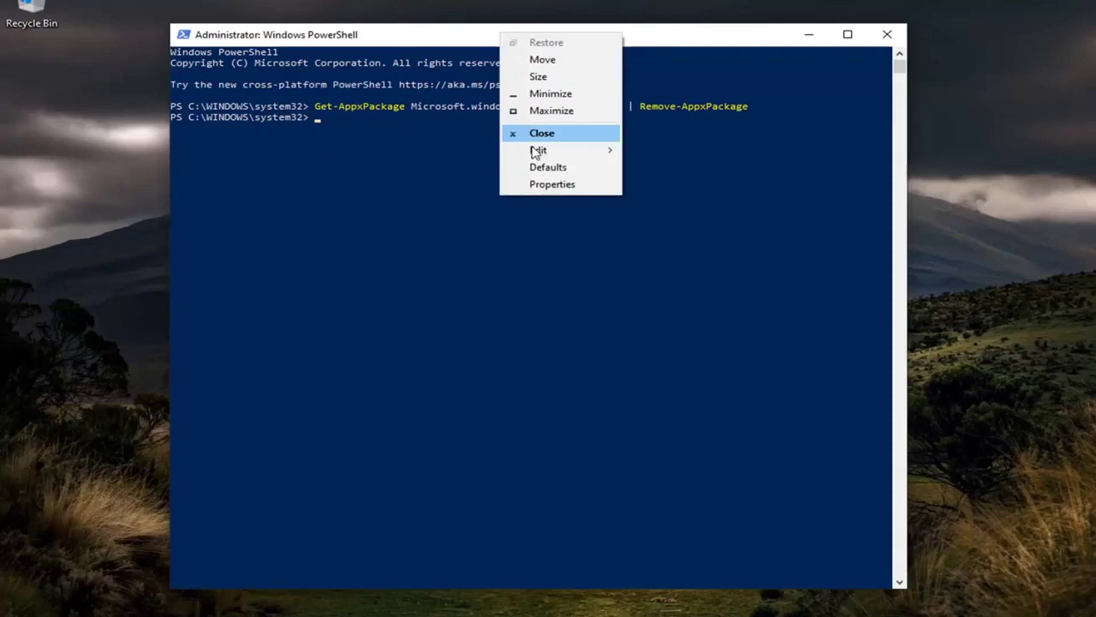
{"action": "left_click", "coordinate": [715, 182]}
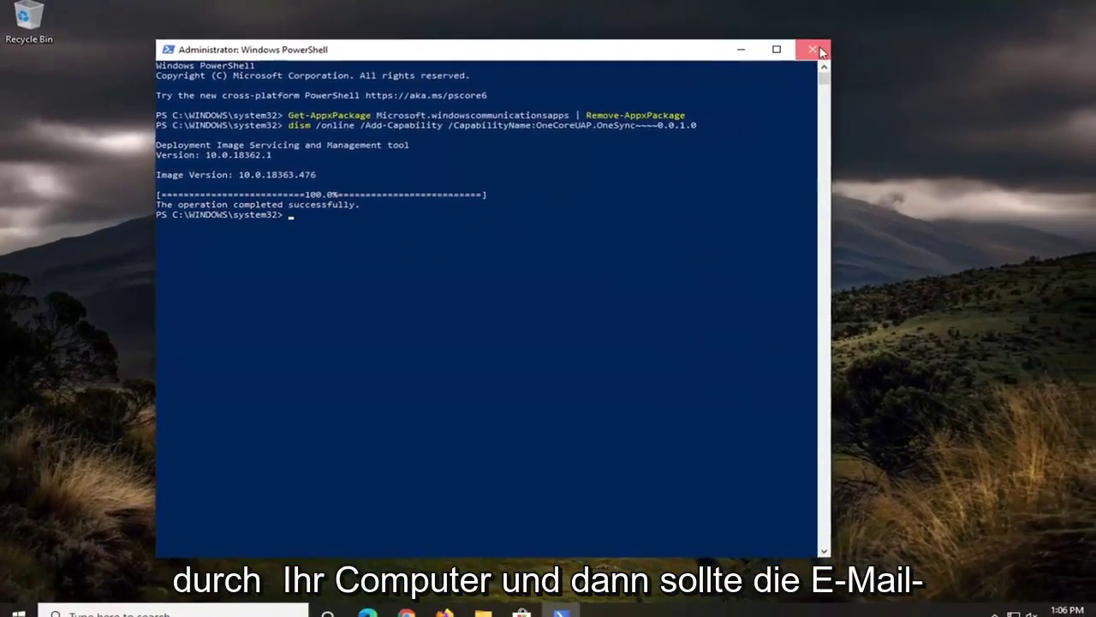
Step: Close the Windows PowerShell window
{"action": "left_click", "coordinate": [836, 46]}
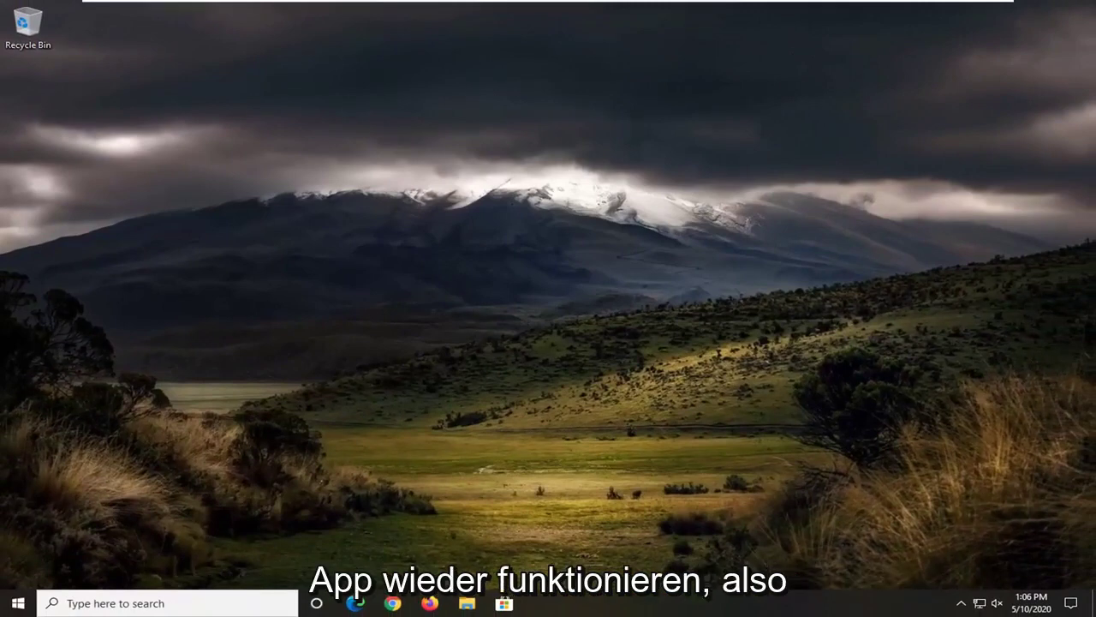